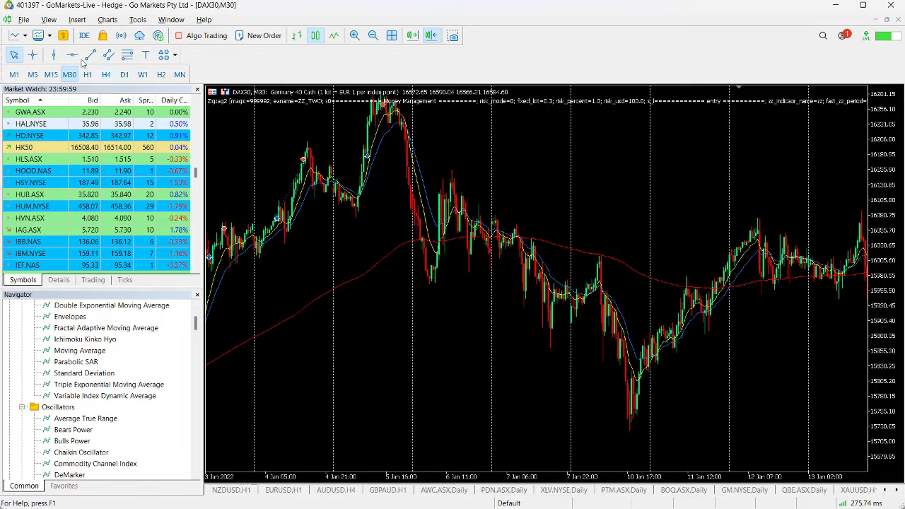
Step: Open the Strategy Tester from the View menu and start a Single test setup for Zigzag2
left_click(49, 20)
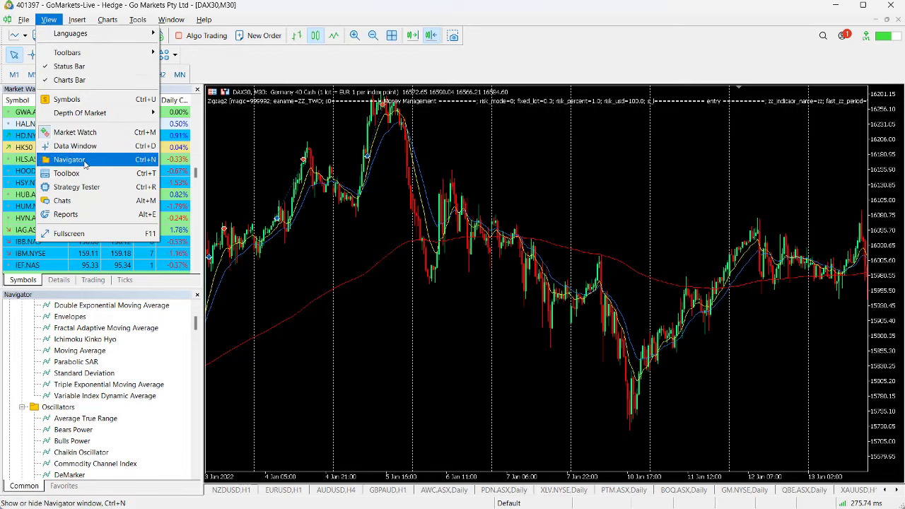
left_click(88, 185)
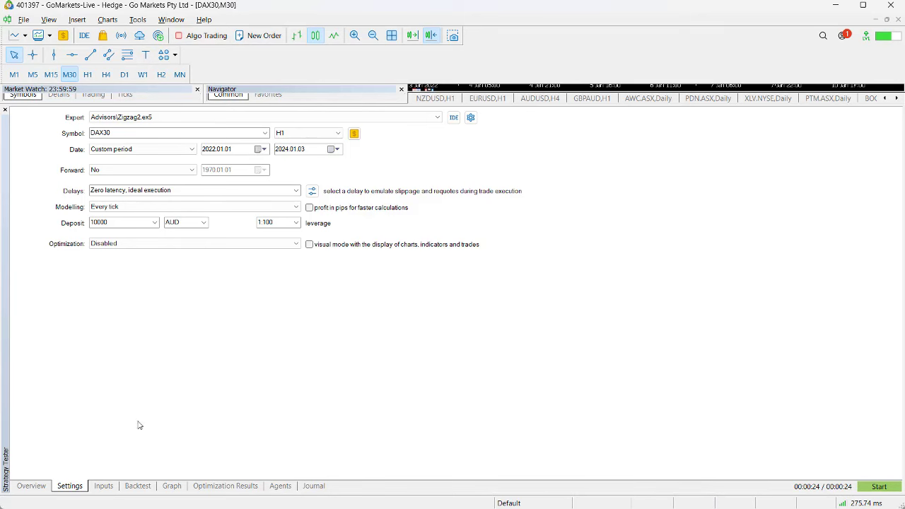
left_click(44, 487)
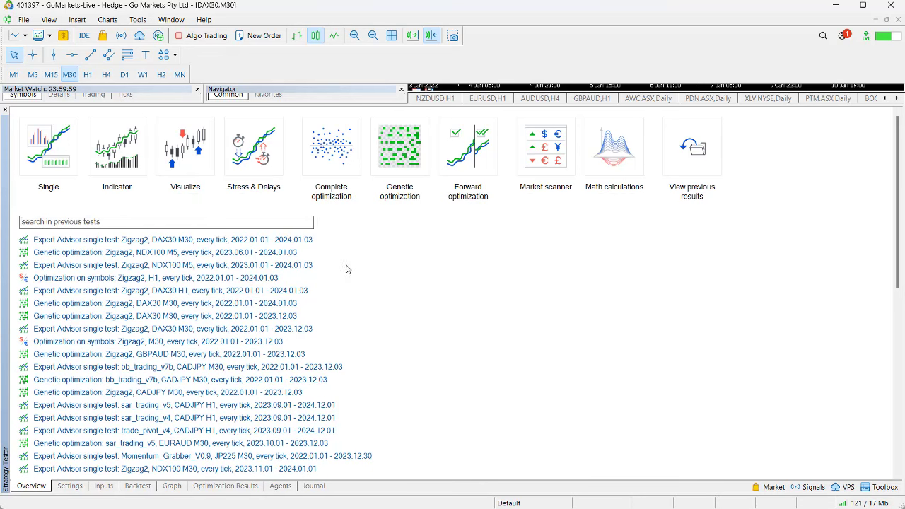
left_click(45, 160)
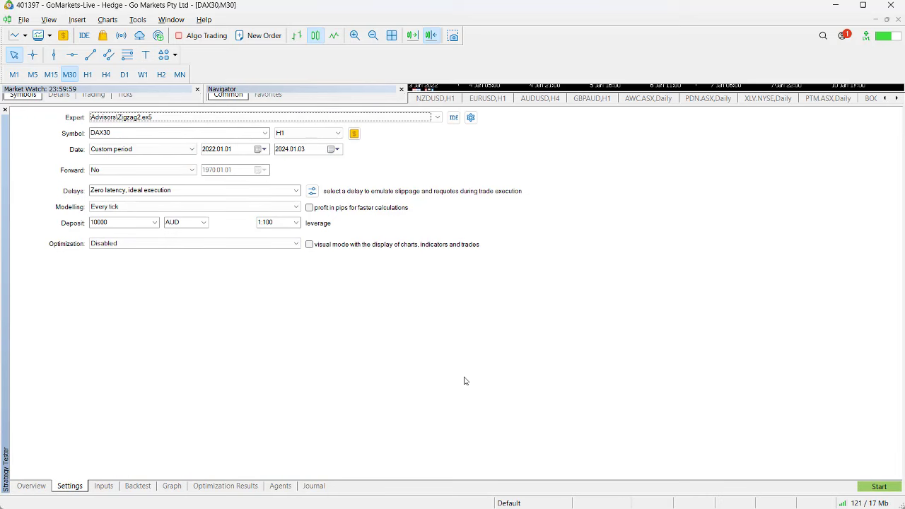
Step: Select Zigzag2.ex5 as the expert, DAX30 as the symbol and H1 as the period
left_click(437, 116)
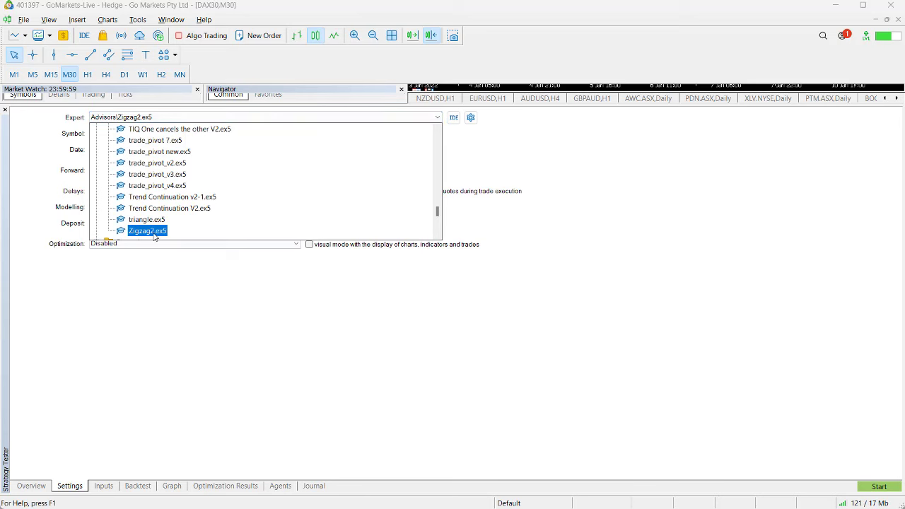
left_click(153, 234)
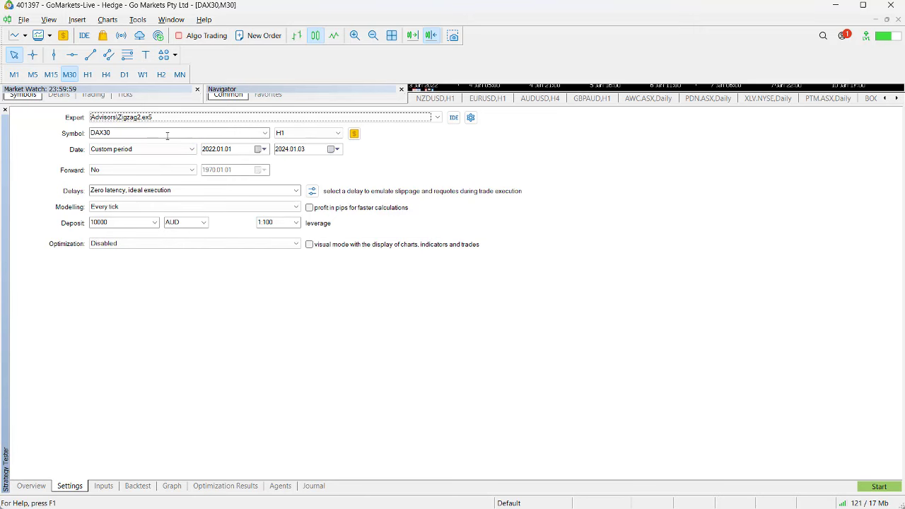
left_click(265, 133)
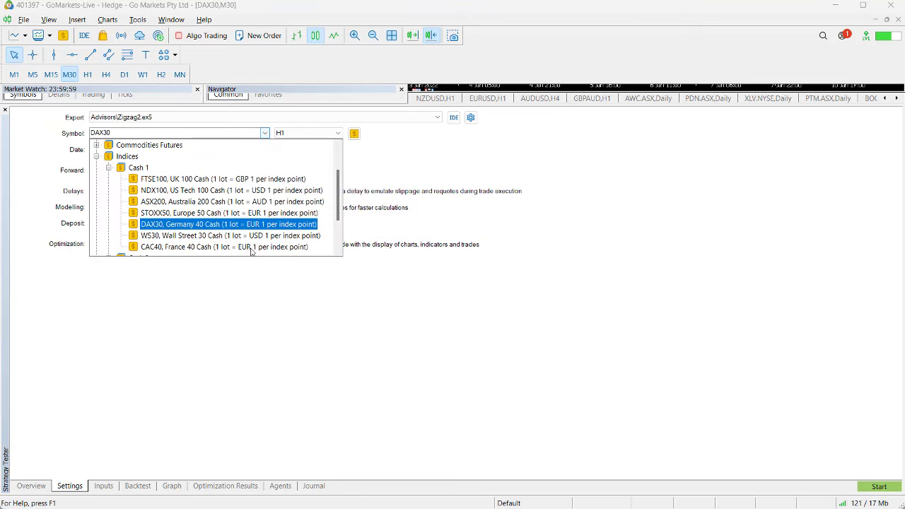
left_click(240, 133)
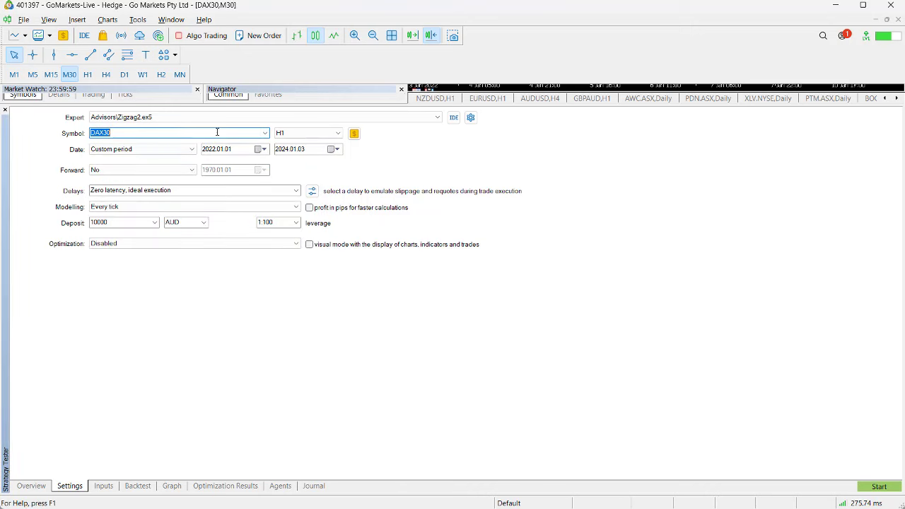
left_click(338, 135)
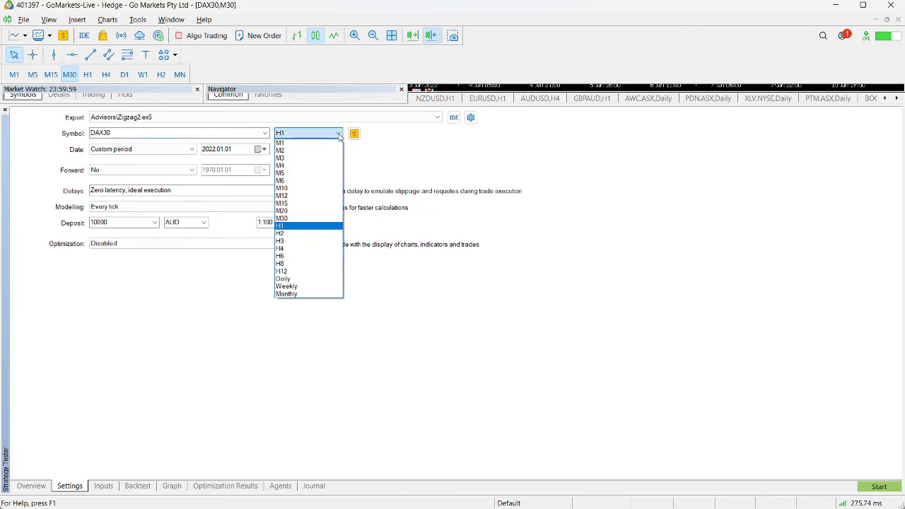
left_click(289, 227)
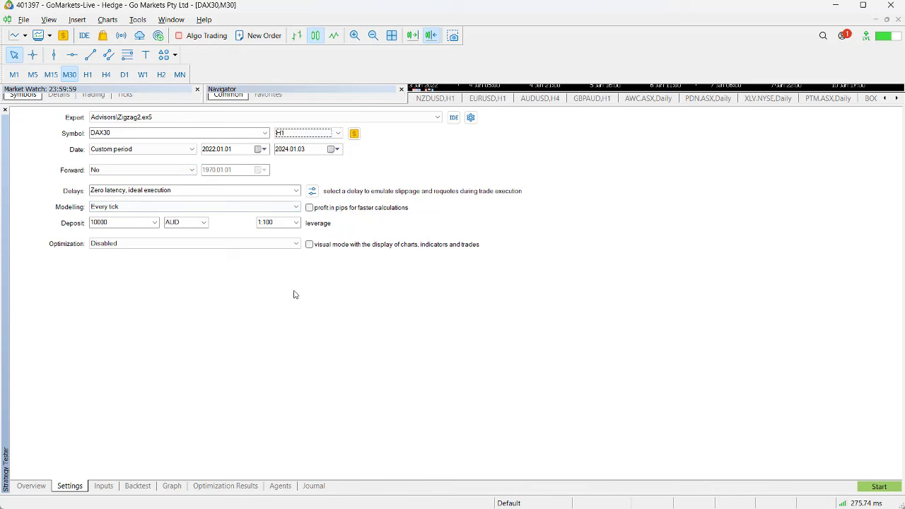
Step: Confirm 'Zero latency, ideal execution' delays, Every tick modelling and Disabled optimization
left_click(296, 190)
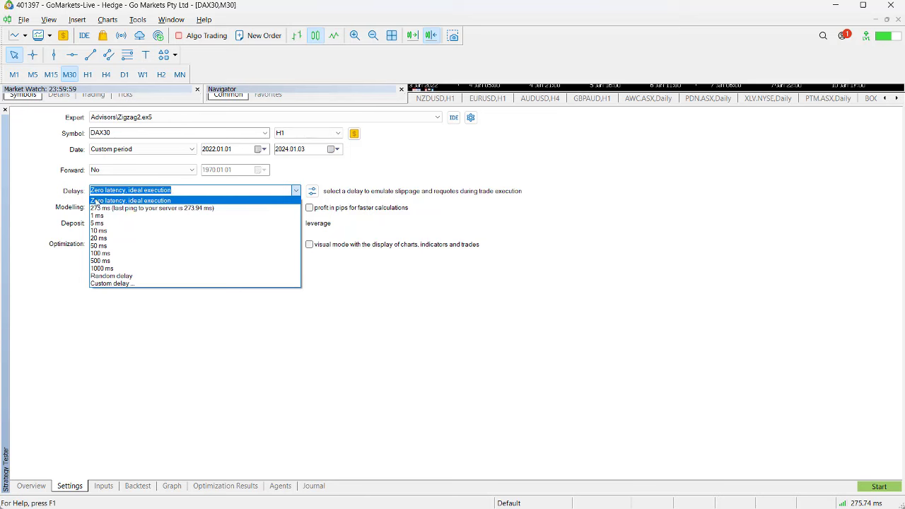
left_click(136, 201)
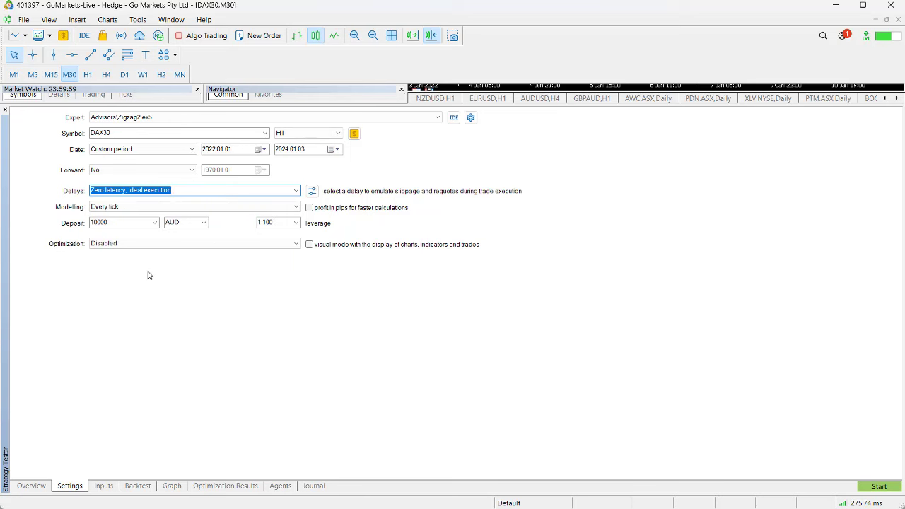
left_click(295, 207)
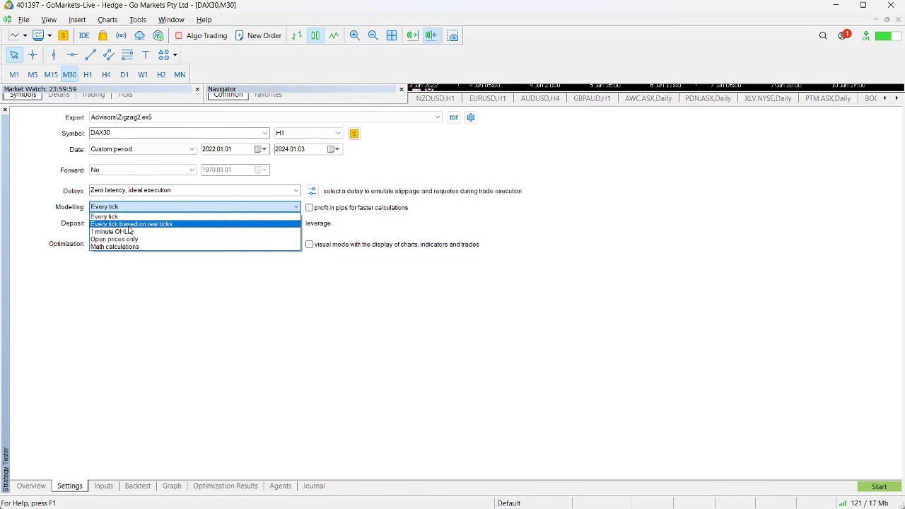
left_click(121, 217)
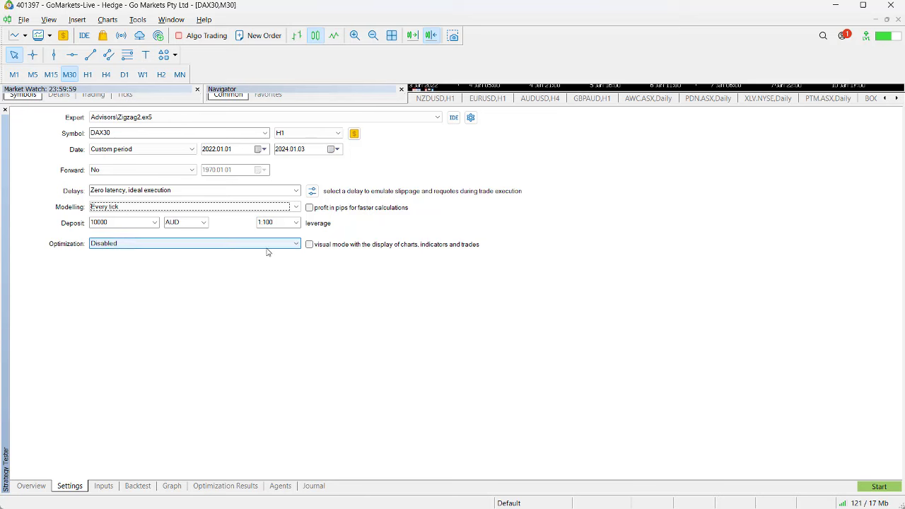
left_click(295, 245)
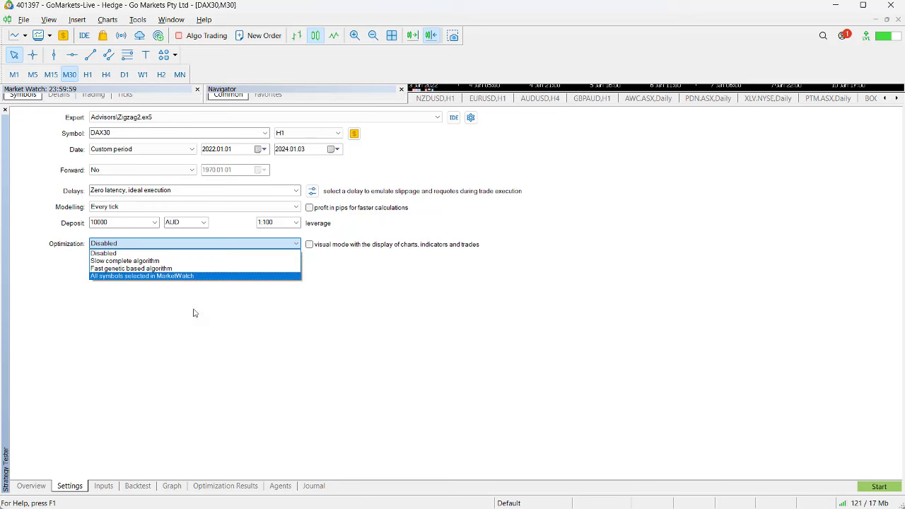
left_click(111, 253)
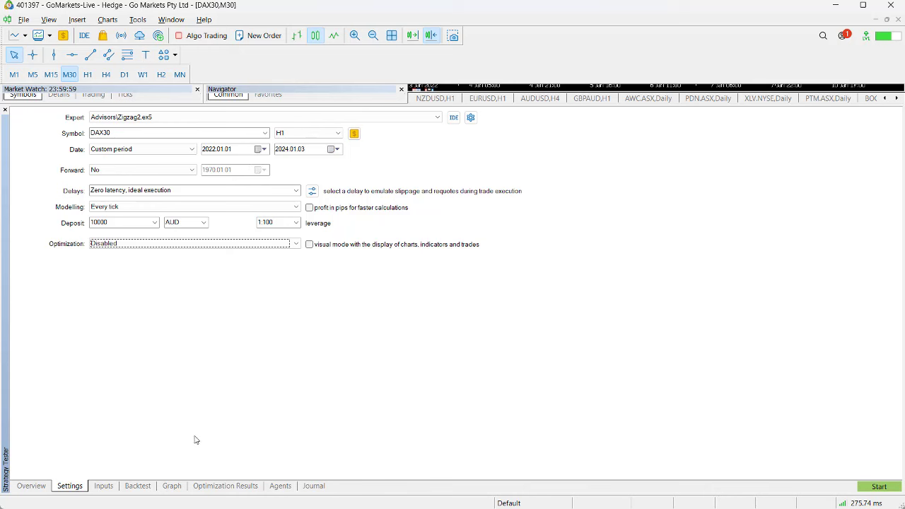
Step: Open the Zigzag2 input parameters and edit the fixed_lot value
left_click(103, 486)
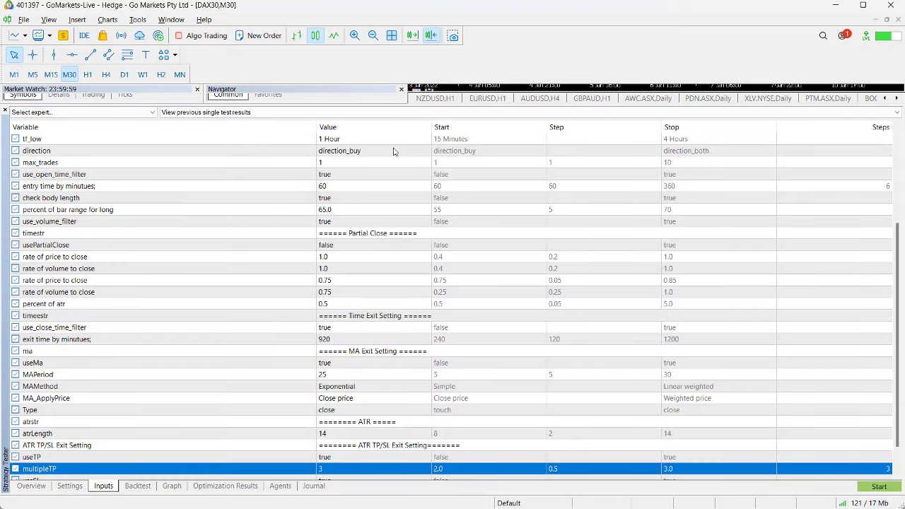
left_click_drag(899, 258, 896, 147)
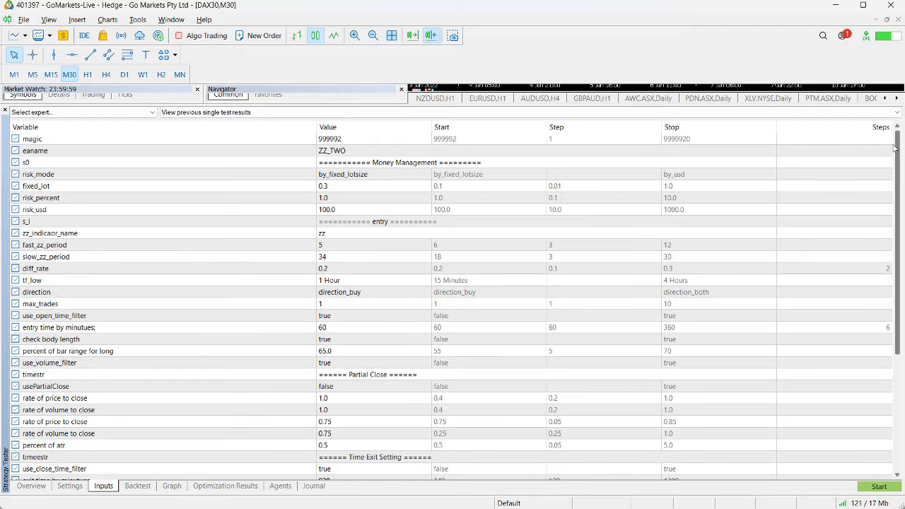
double_click(331, 188)
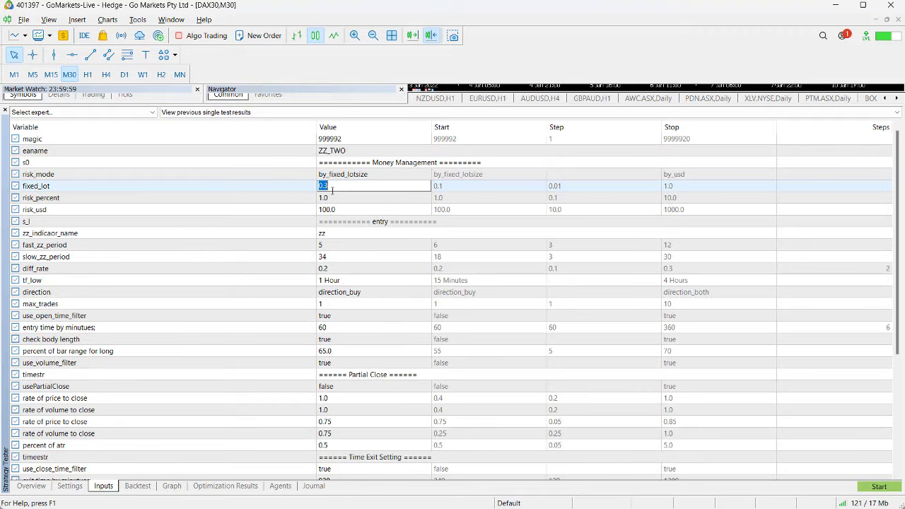
type("0.2")
Step: Browse the fast_zz_period and max_trades rows, then scroll down through the remaining inputs
left_click(338, 247)
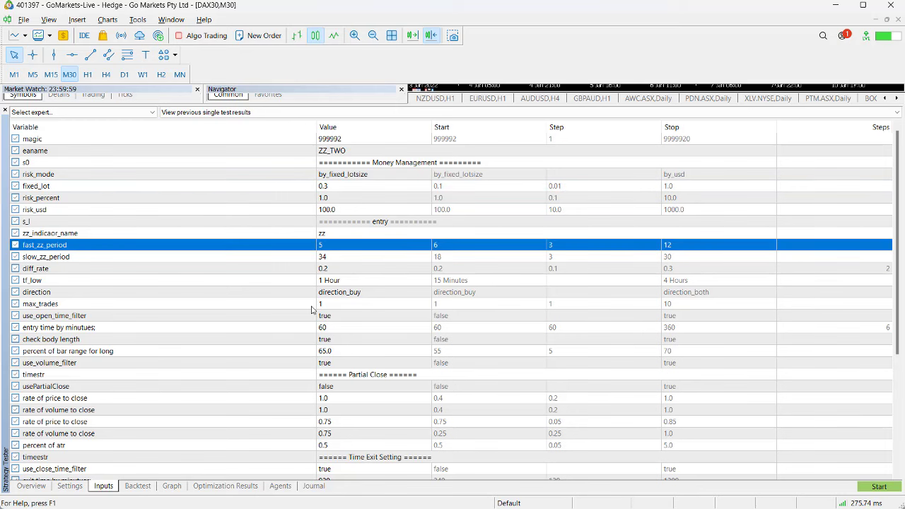
mouse_move(311, 505)
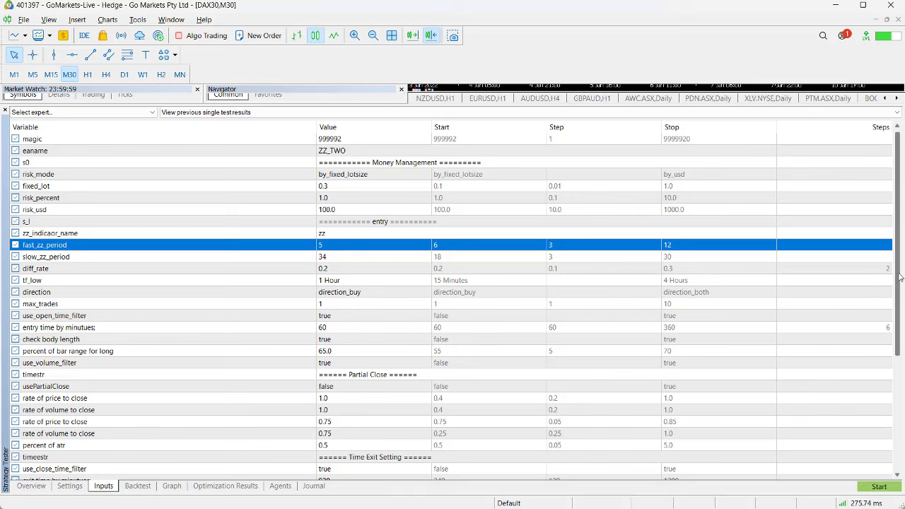
left_click_drag(900, 277, 894, 294)
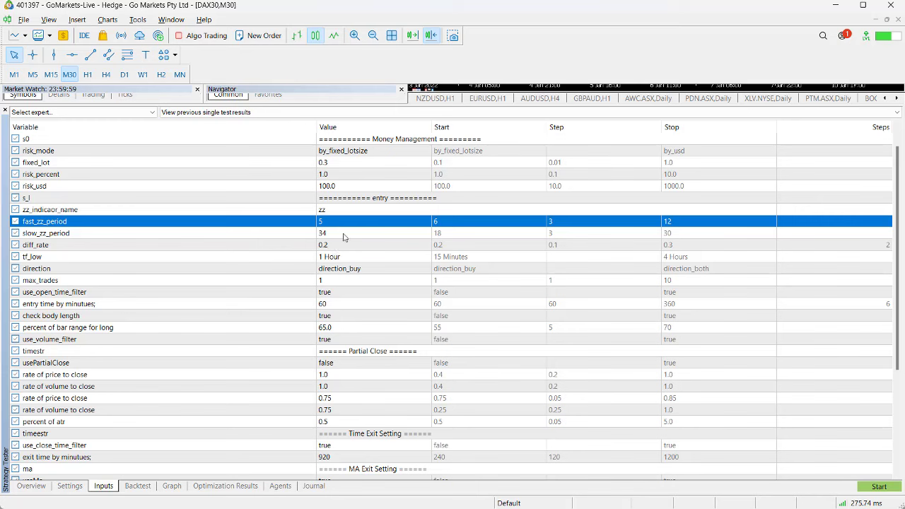
left_click(373, 283)
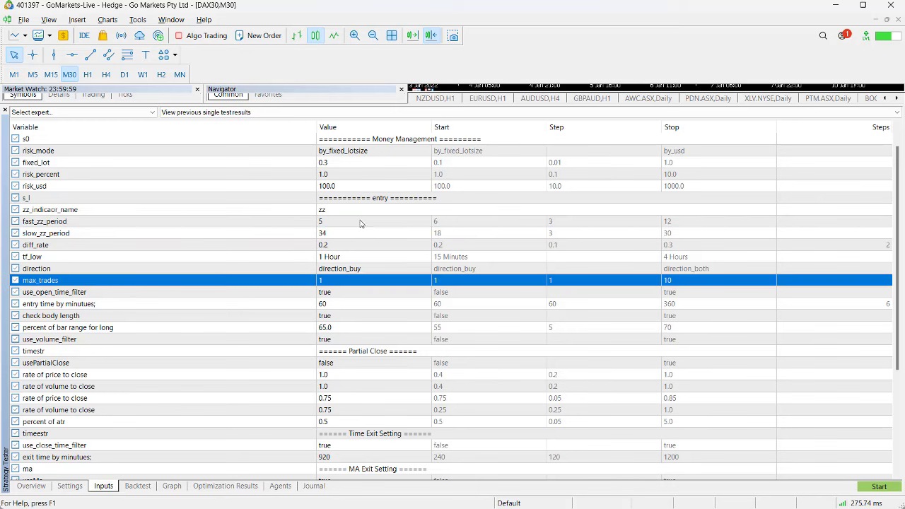
left_click(360, 223)
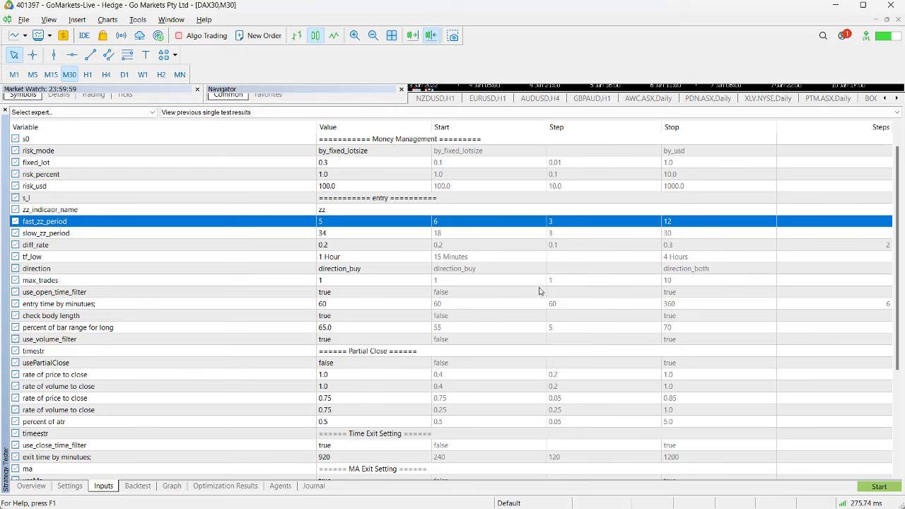
scroll(901, 353, "down", 5)
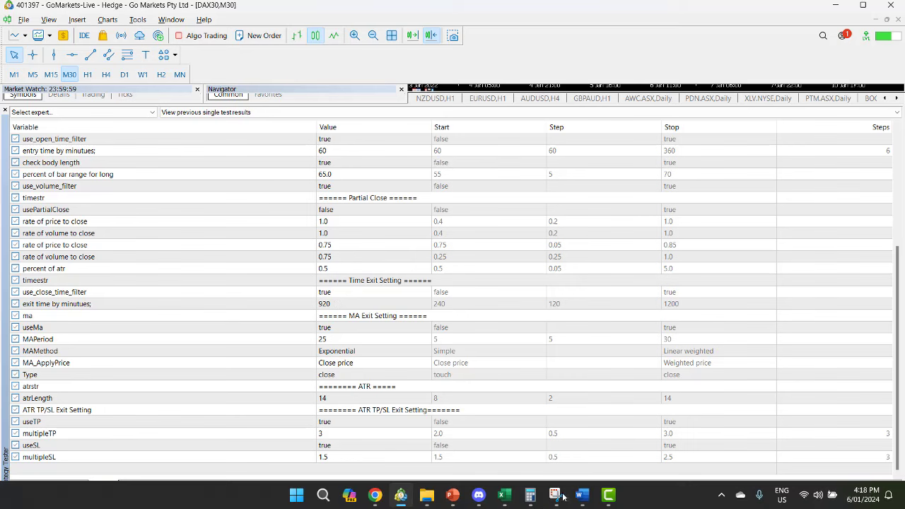
Step: In Calculator, clear the old 900 ÷ 60 result and begin 920 ÷, then return to MetaTrader
left_click(554, 497)
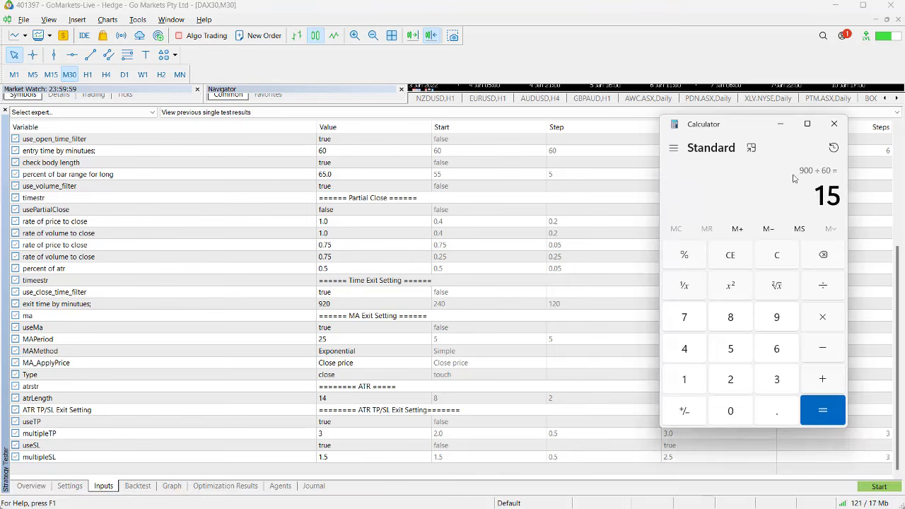
left_click(777, 256)
left_click(777, 319)
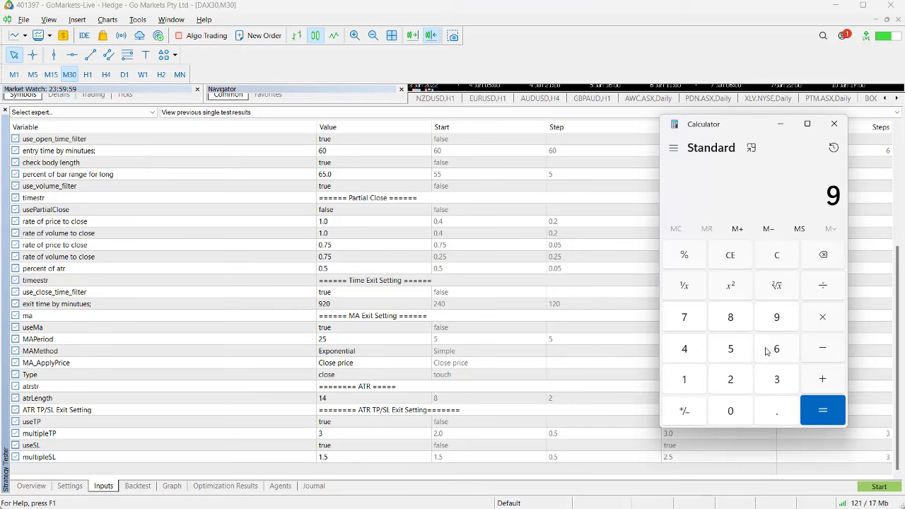
left_click(732, 388)
left_click(732, 411)
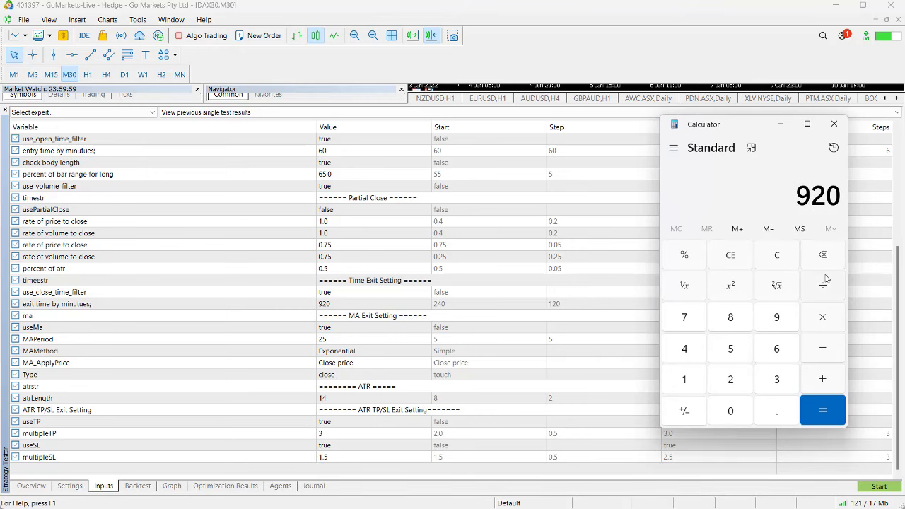
left_click(823, 283)
left_click(244, 374)
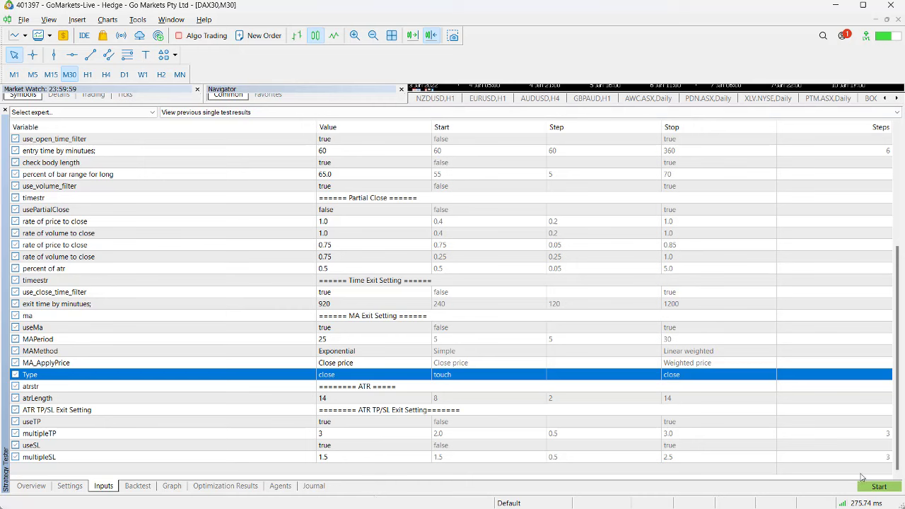
Step: Start the Zigzag2 backtest on DAX30 H1 with the current inputs
left_click(876, 487)
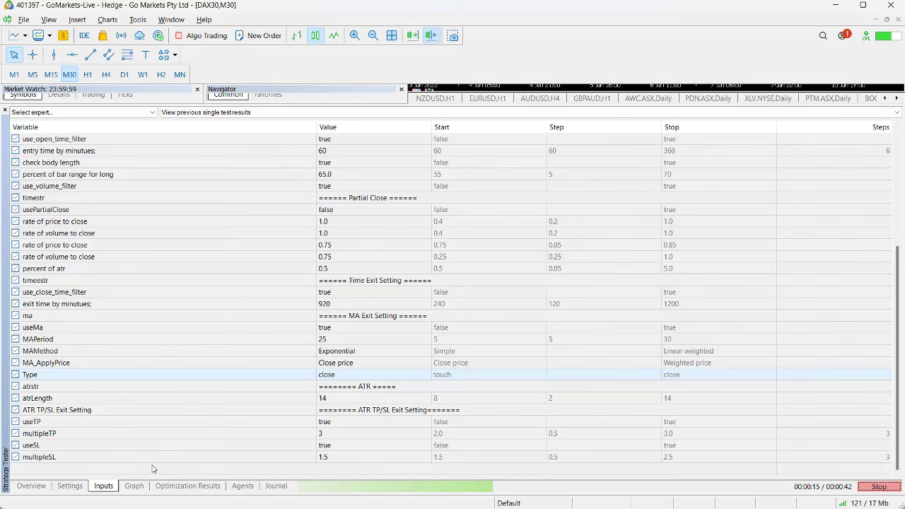
Step: Watch the balance curve rise to about 11,000 until the test finishes, then return to Inputs
left_click(135, 487)
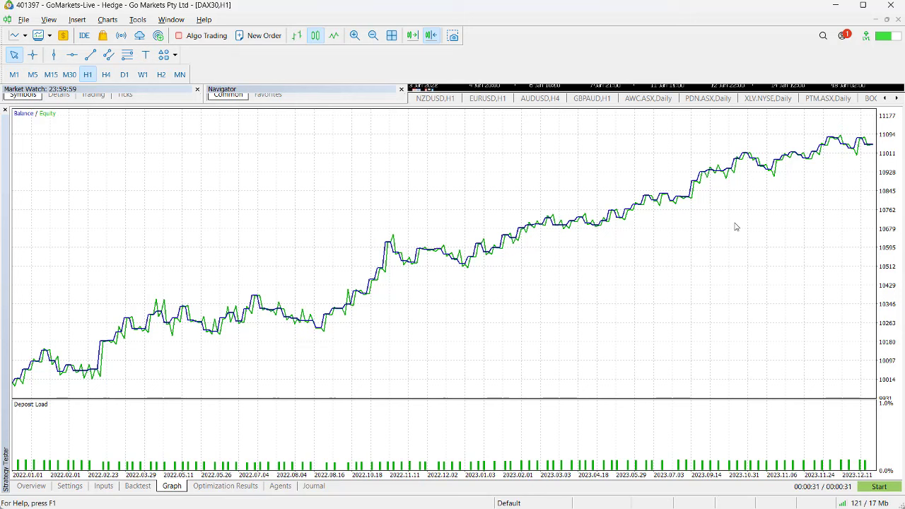
left_click(104, 485)
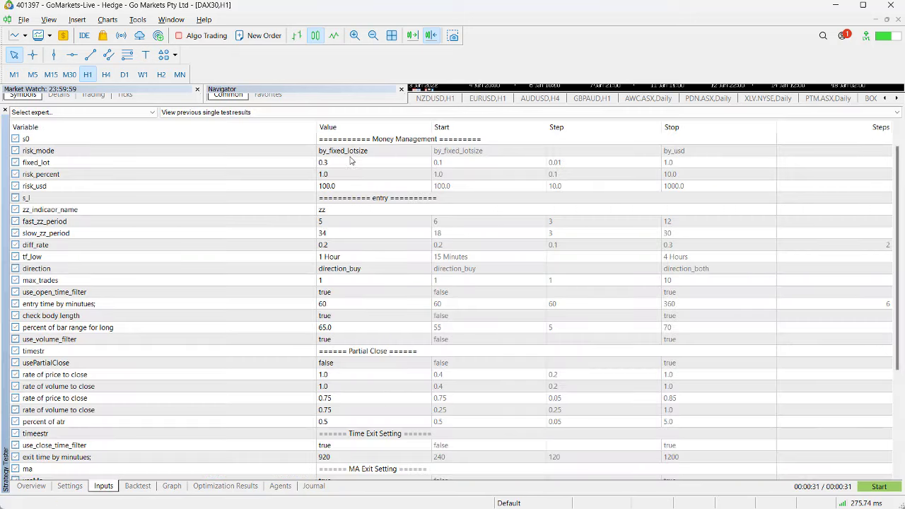
Step: Open the Backtest report: net profit 1,049.62, profit factor 1.98, 105 trades, 56.19% winning
left_click(146, 487)
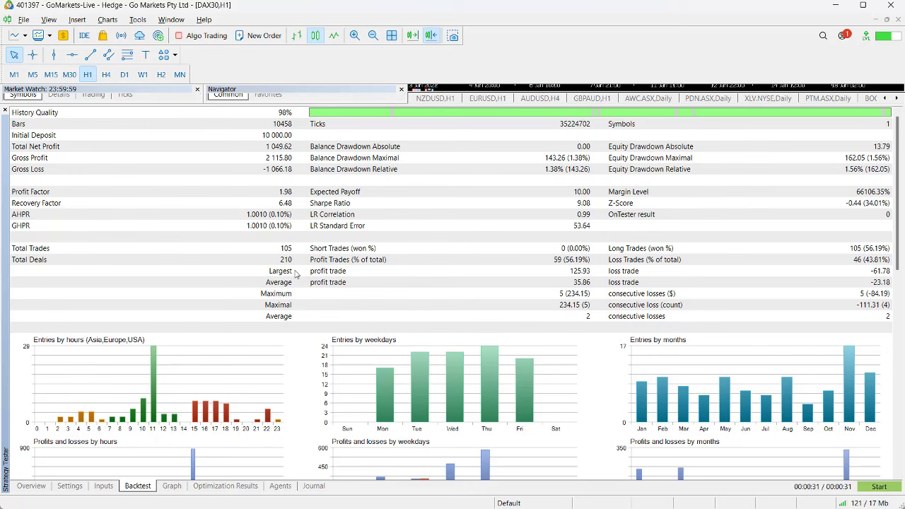
Step: Change the MAPeriod input to 15
left_click(104, 487)
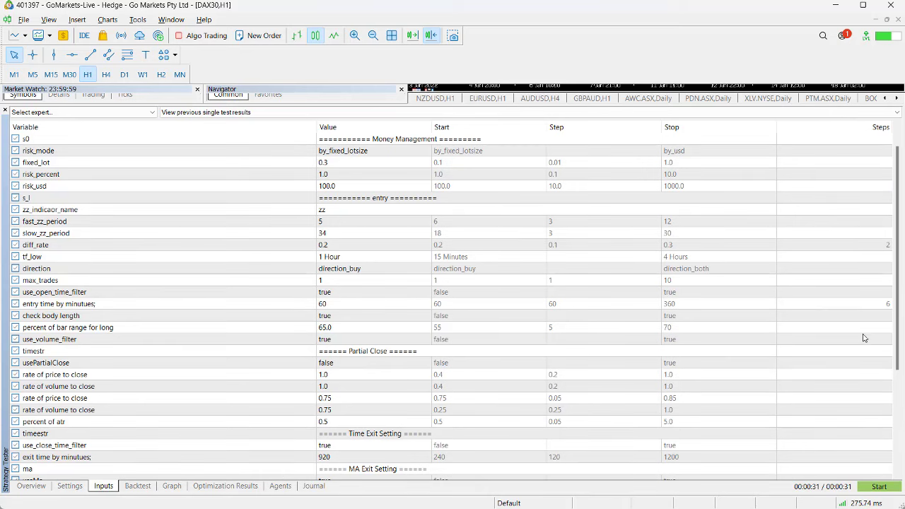
scroll(895, 343, "down", 2)
left_click(368, 420)
left_click(324, 423)
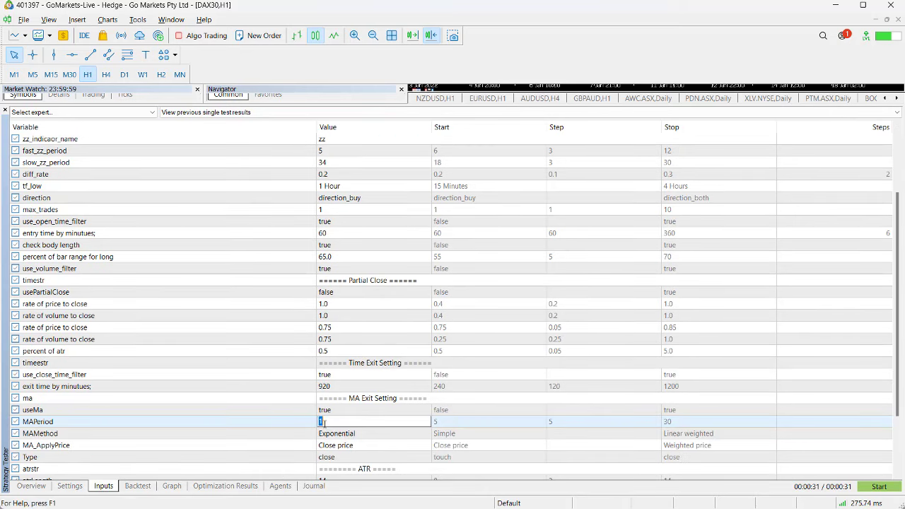
left_click(233, 438)
Step: Rerun the backtest and watch the balance curve climb to about 11,160
scroll(892, 473, "down", 3)
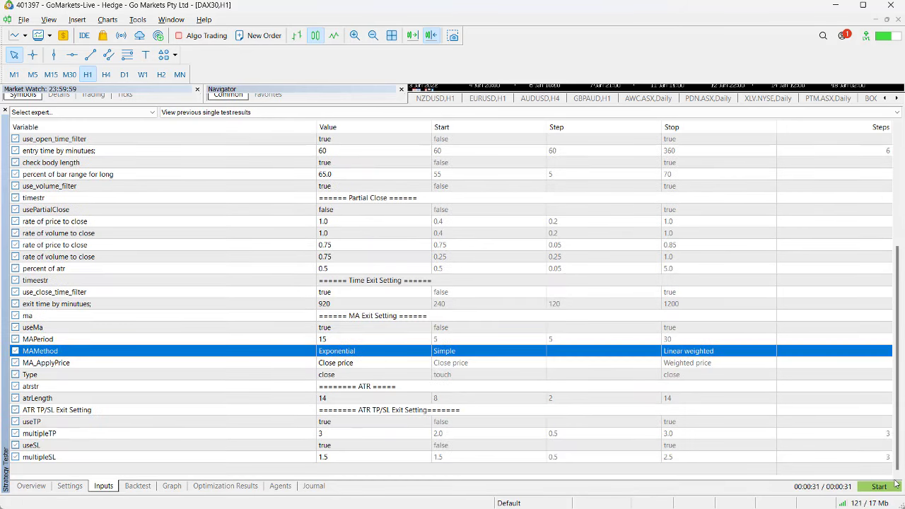
left_click(894, 486)
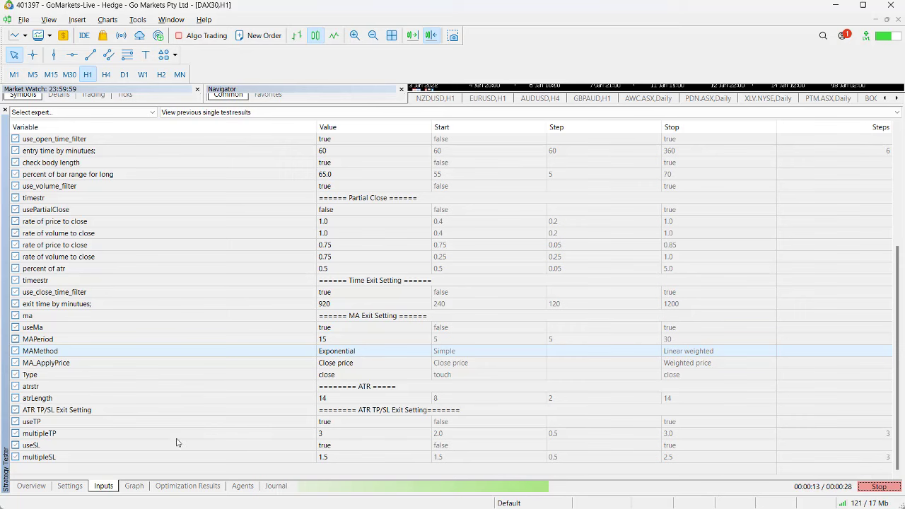
left_click(135, 486)
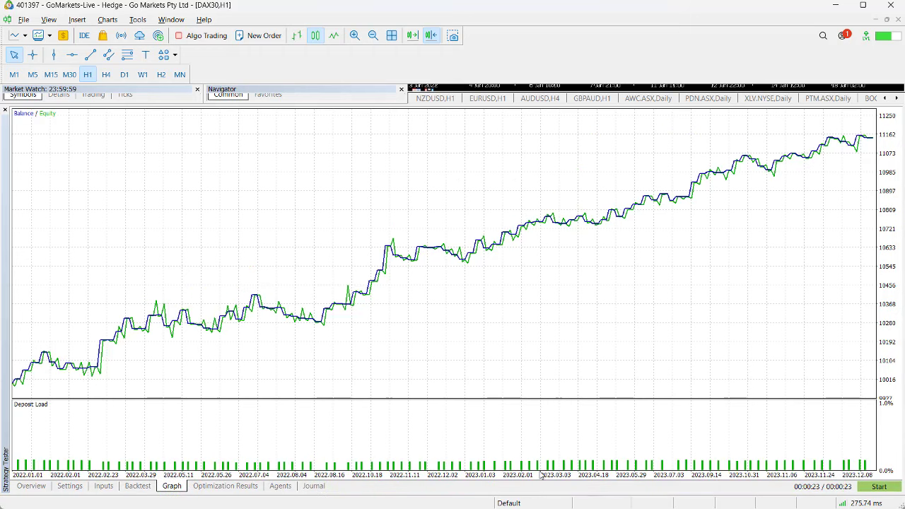
left_click(137, 486)
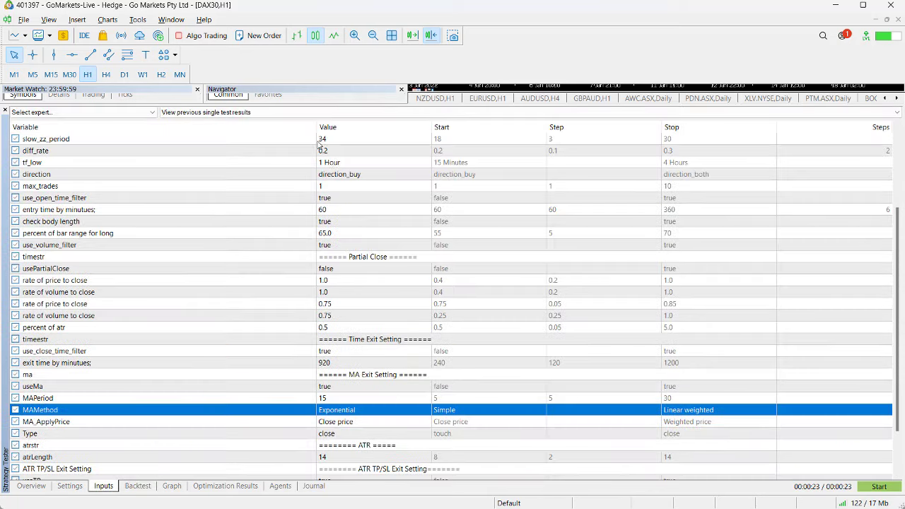
Step: Change the diff_rate input to 0.1
left_click(103, 486)
double_click(330, 151)
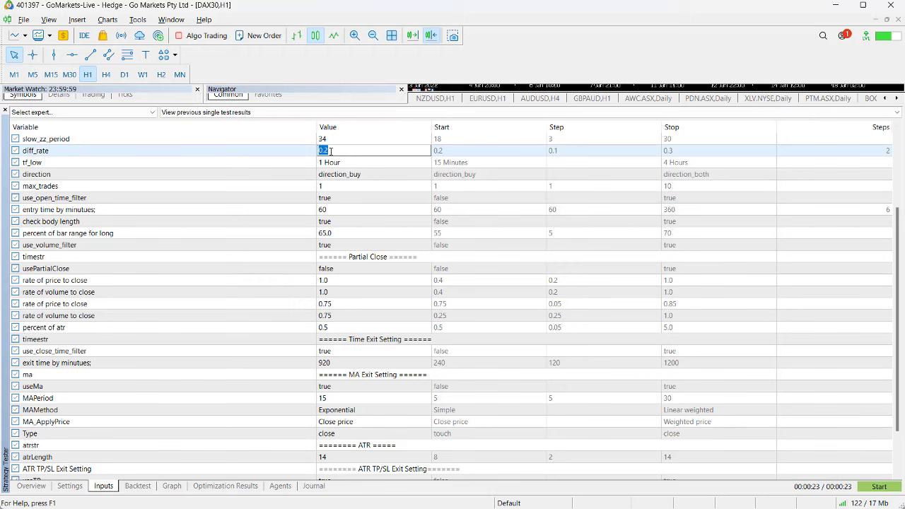
type("0")
left_click(184, 259)
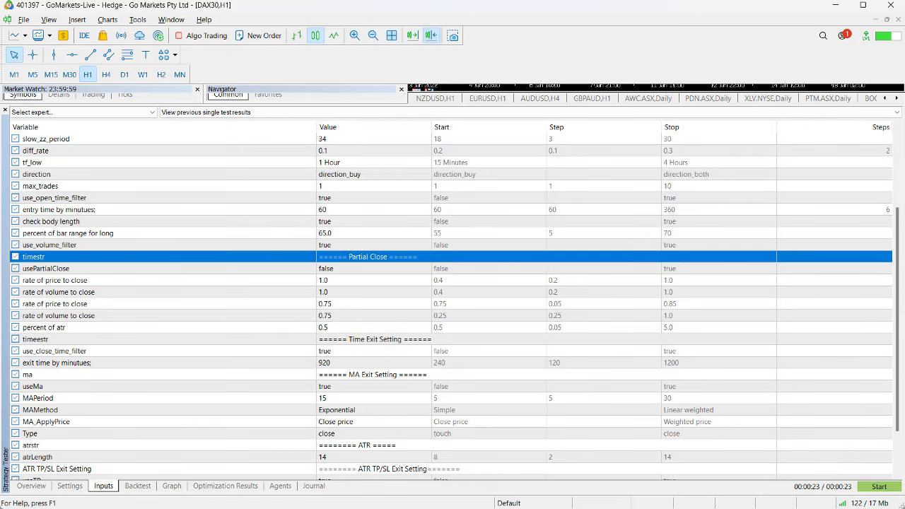
Step: Rerun the backtest and review the graph and report: net profit 156.45, profit factor 1.13
left_click(877, 486)
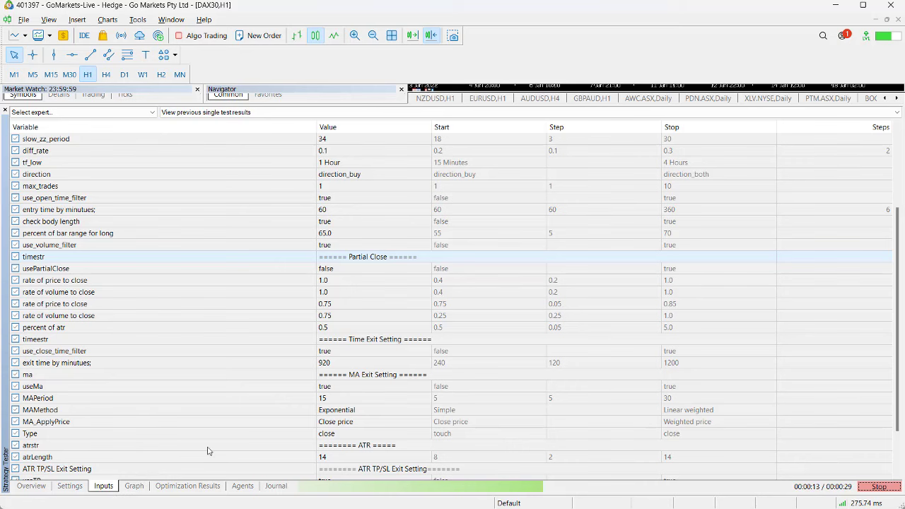
left_click(142, 485)
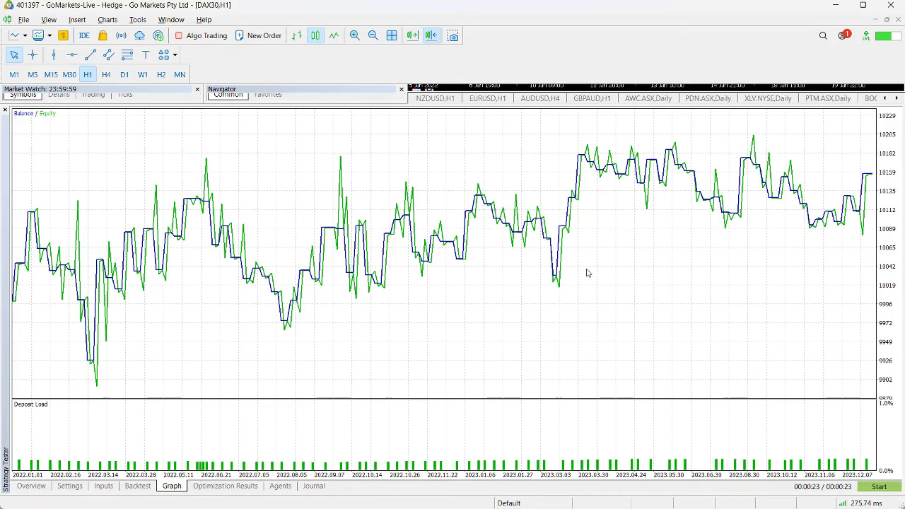
left_click(138, 486)
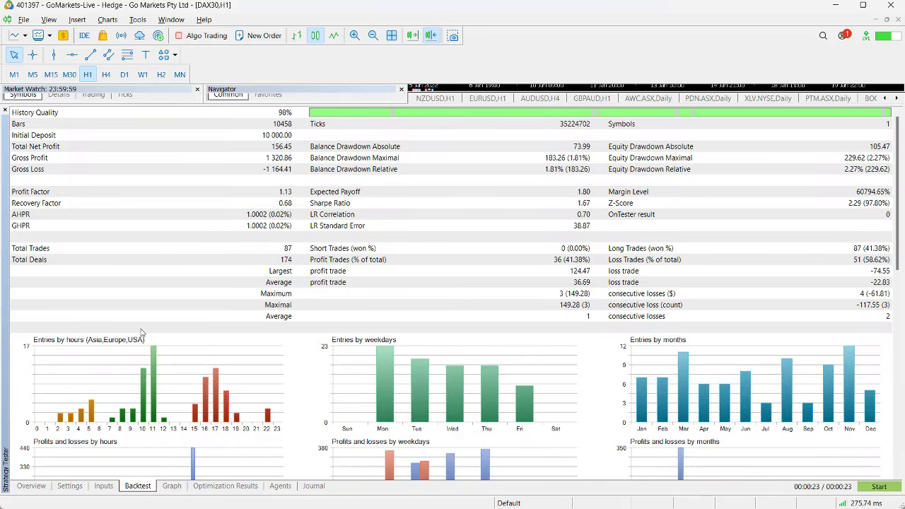
Step: Set diff_rate back to 0.2 and entry time to 120 minutes, then start a new backtest
left_click(102, 487)
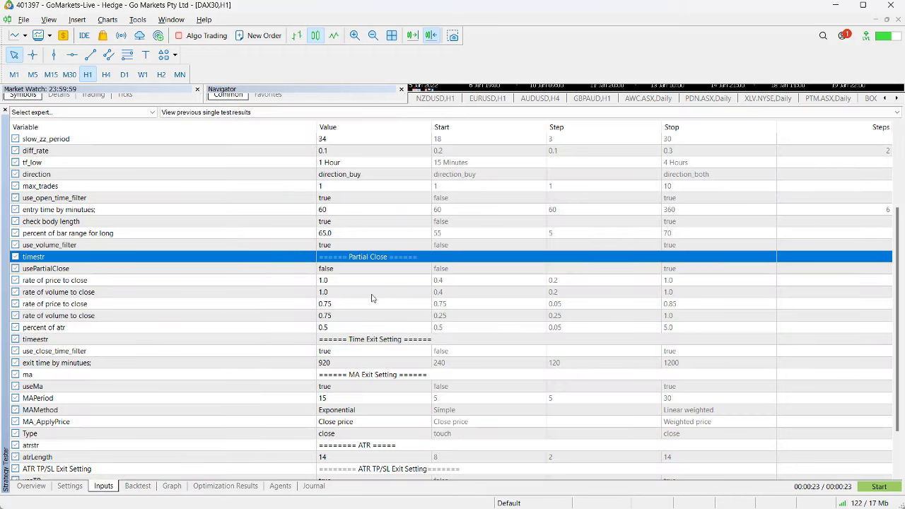
double_click(332, 150)
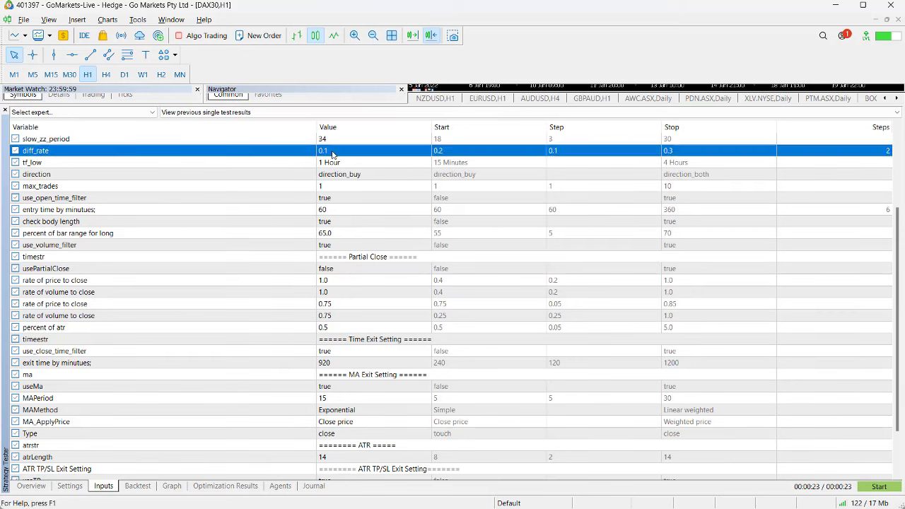
type("0.2")
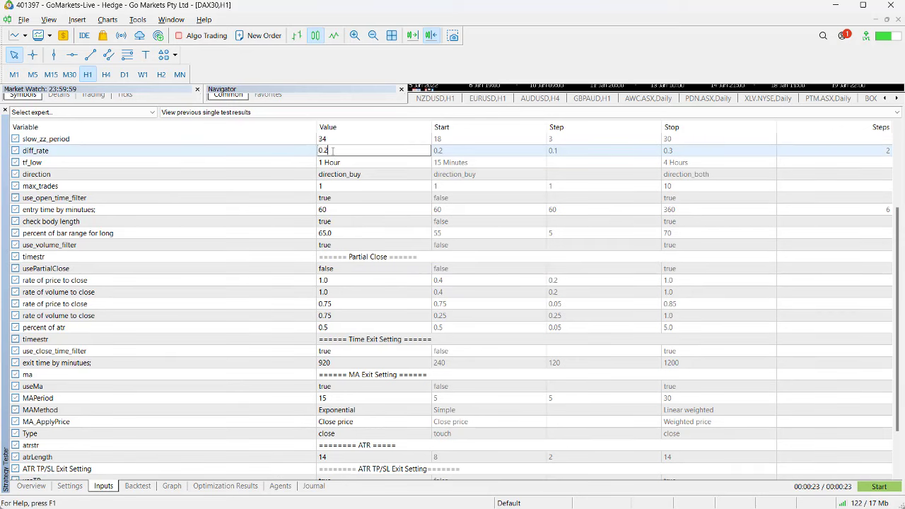
left_click(275, 174)
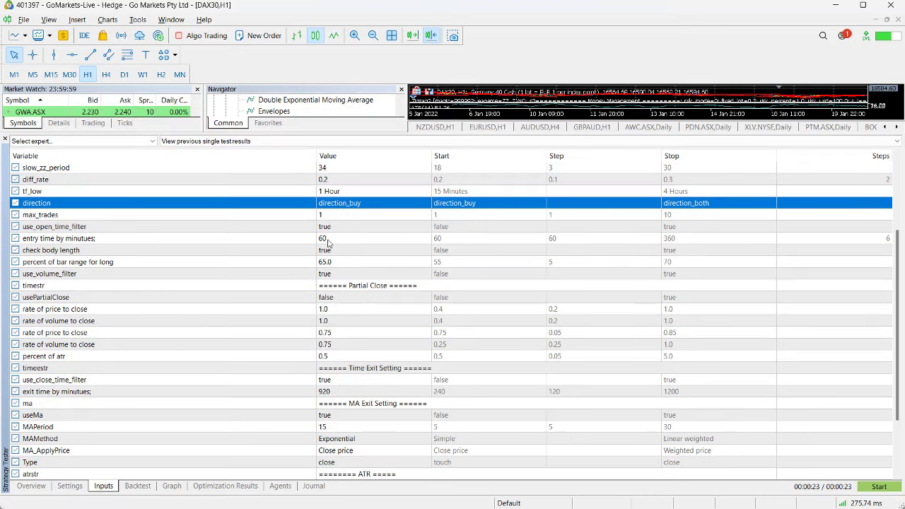
double_click(328, 240)
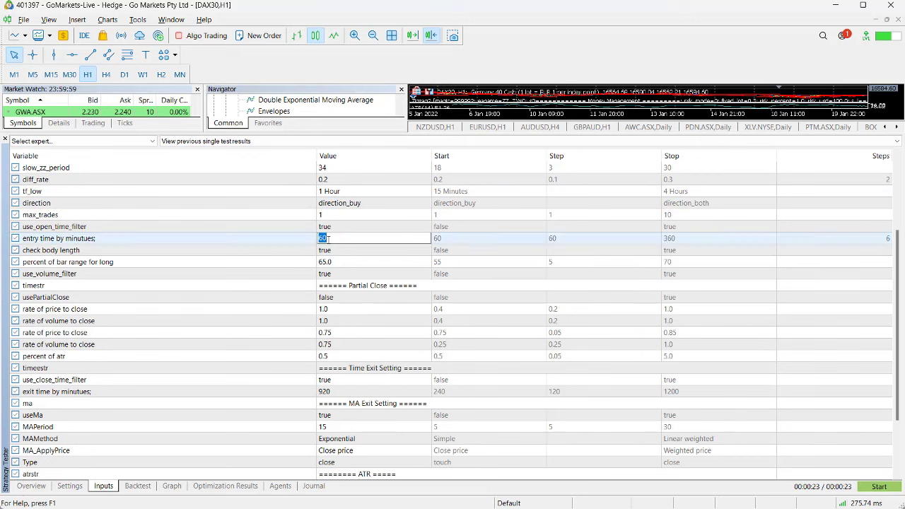
type("12")
left_click(223, 299)
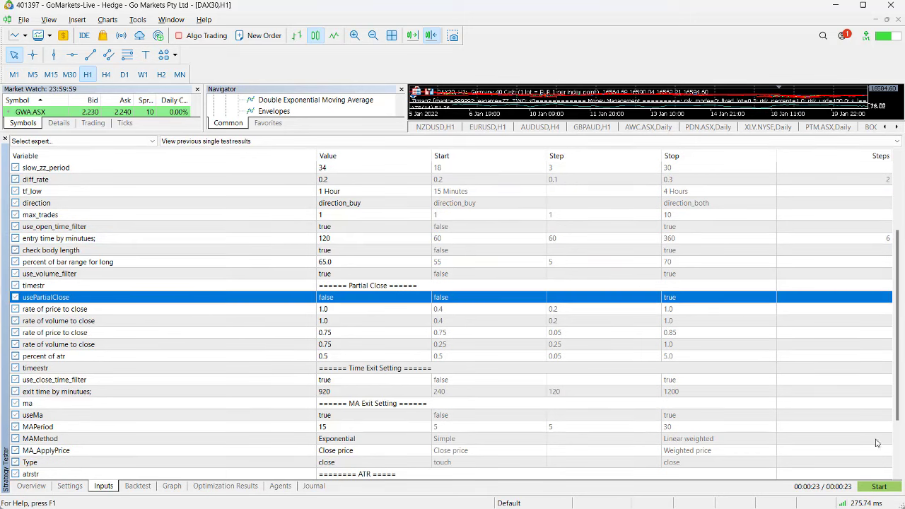
left_click(880, 487)
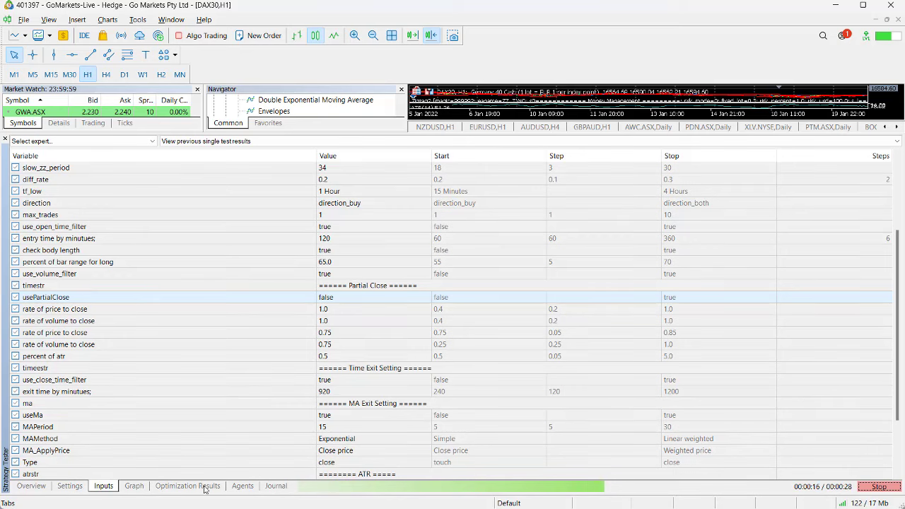
Step: Check the balance curve, then the report showing net profit 1,145.73 and profit factor 2.22
left_click(135, 485)
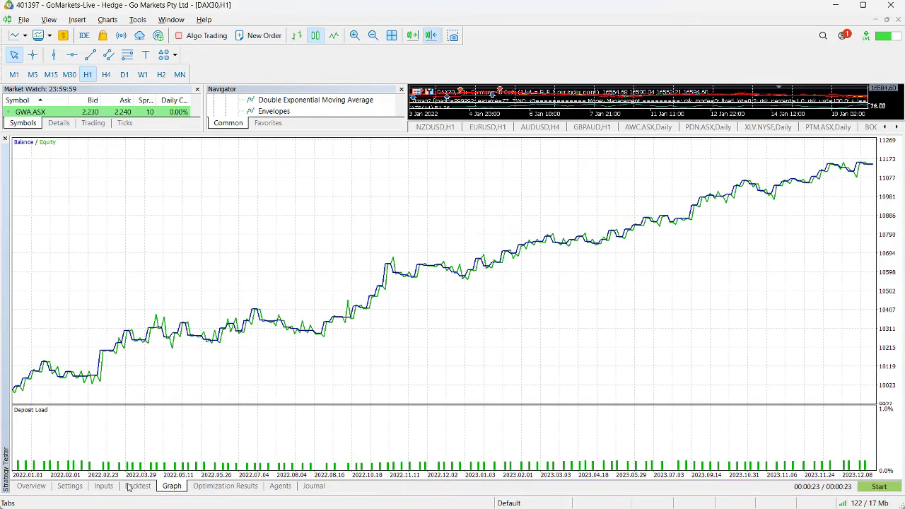
left_click(136, 487)
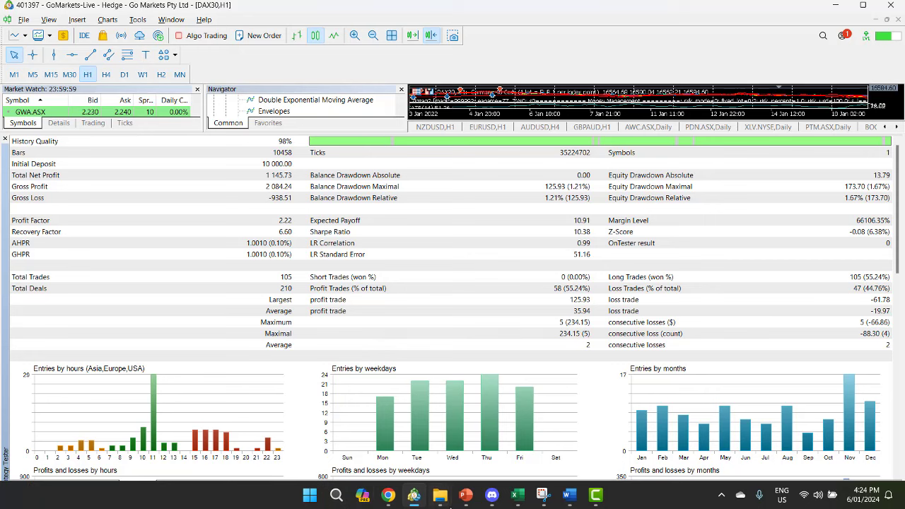
left_click(465, 495)
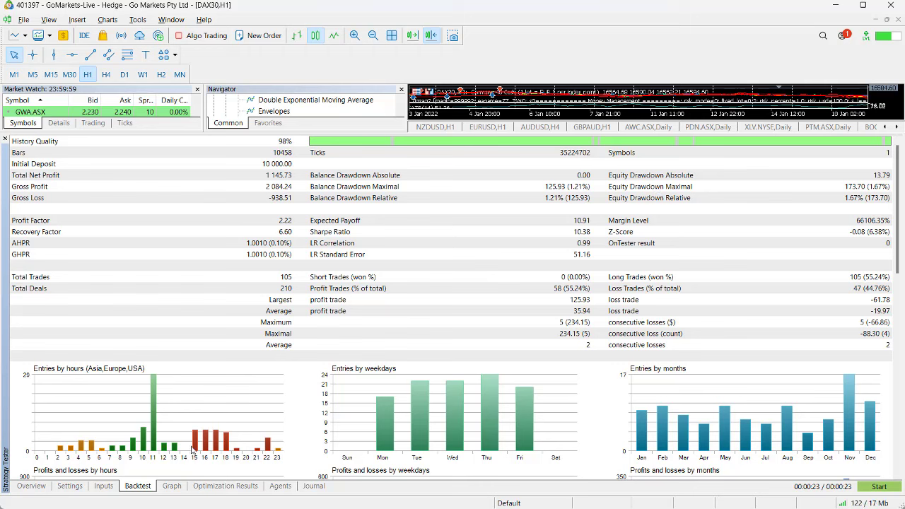
left_click(172, 486)
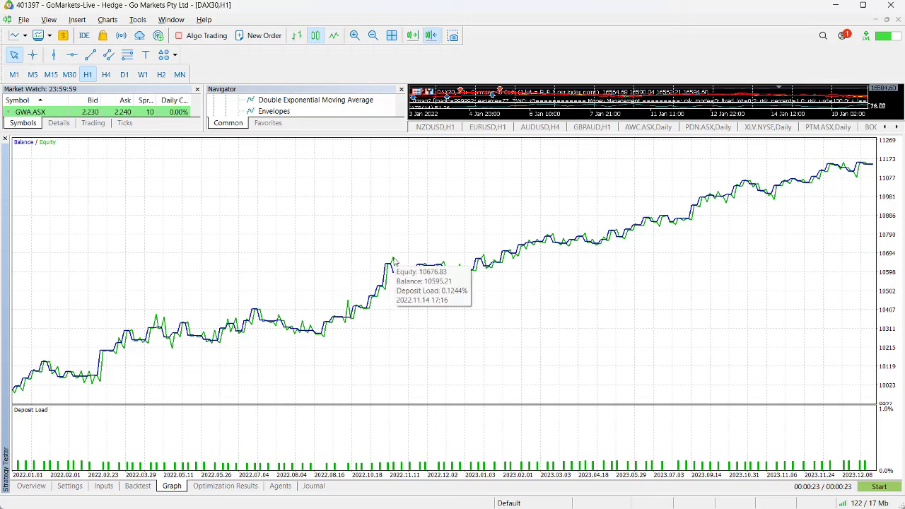
mouse_move(413, 278)
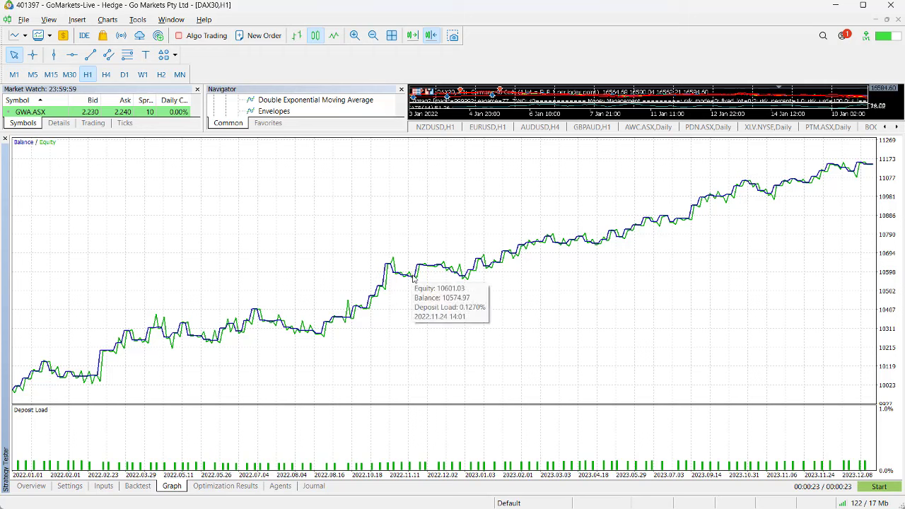
left_click(139, 486)
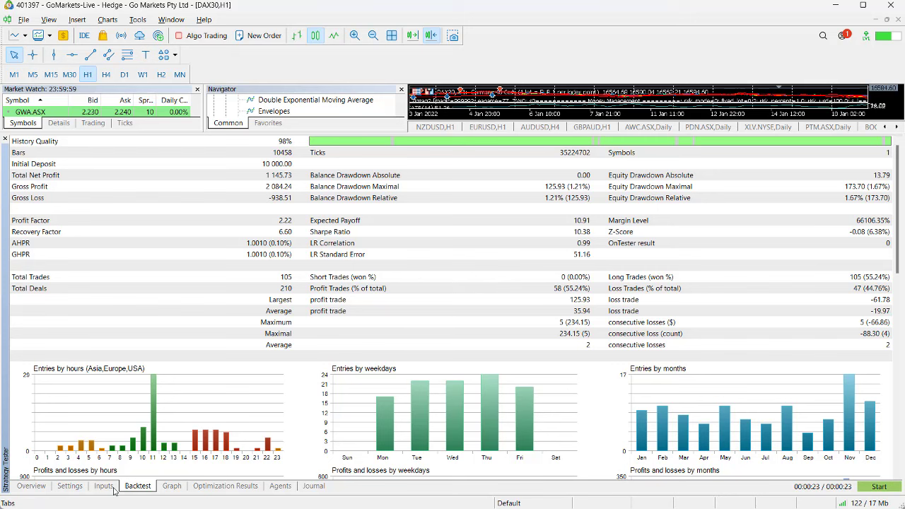
Step: Show Zigzag2's inputs again: entry time 120, diff_rate 0.2, MAPeriod 15
left_click(112, 487)
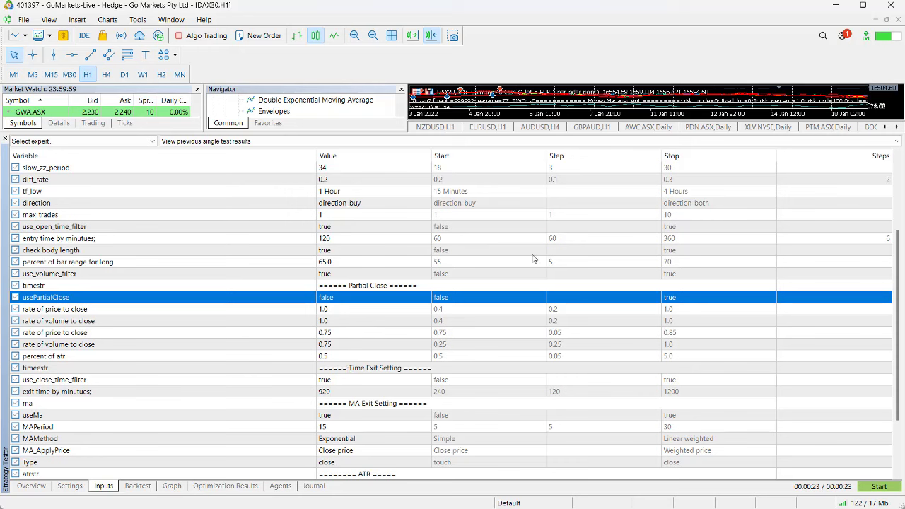